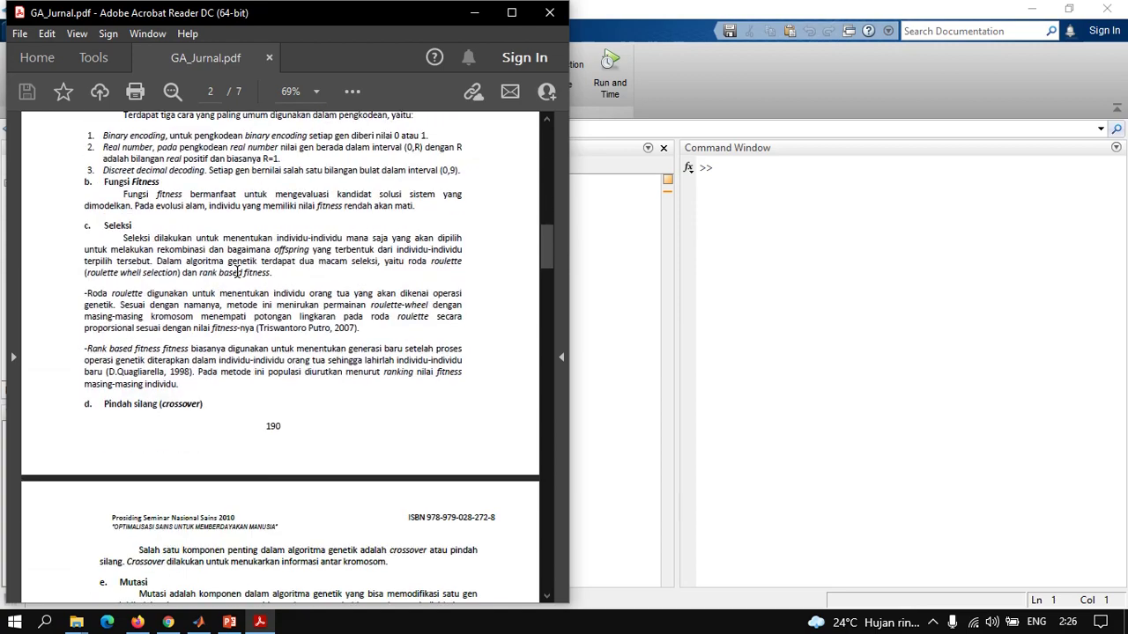
Skim the genetic algorithm paper GA_Jurnal.pdf through to its conclusions and references, and switch to MATLAB
{"action": "scroll", "coordinate": [236, 268], "scroll_direction": "down", "scroll_amount": 15}
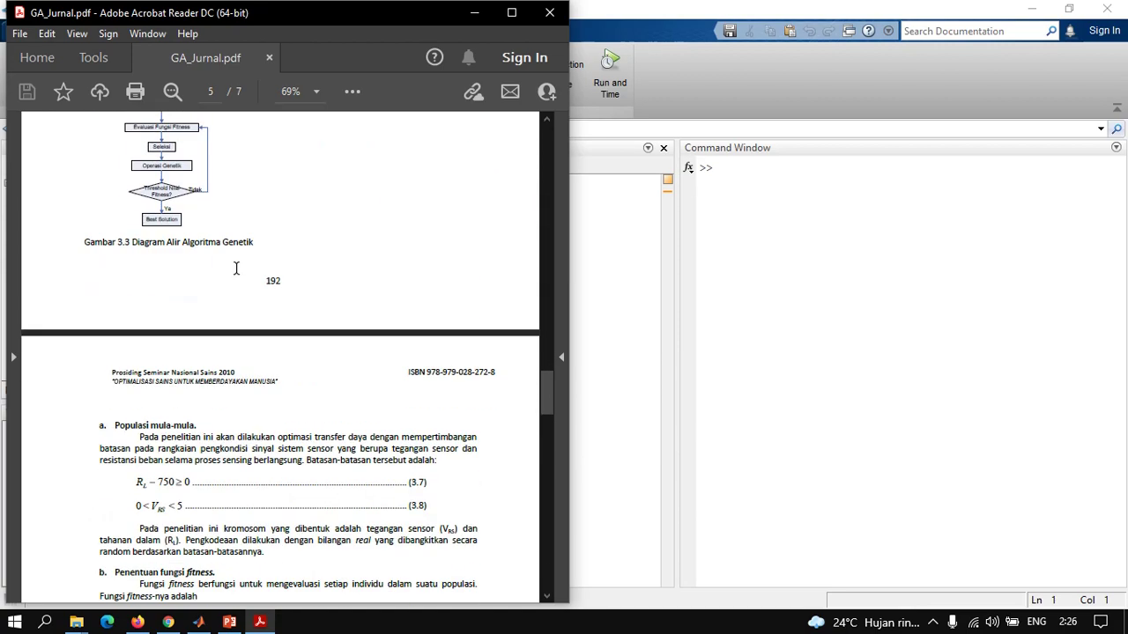
{"action": "scroll", "coordinate": [236, 268], "scroll_direction": "down", "scroll_amount": 20}
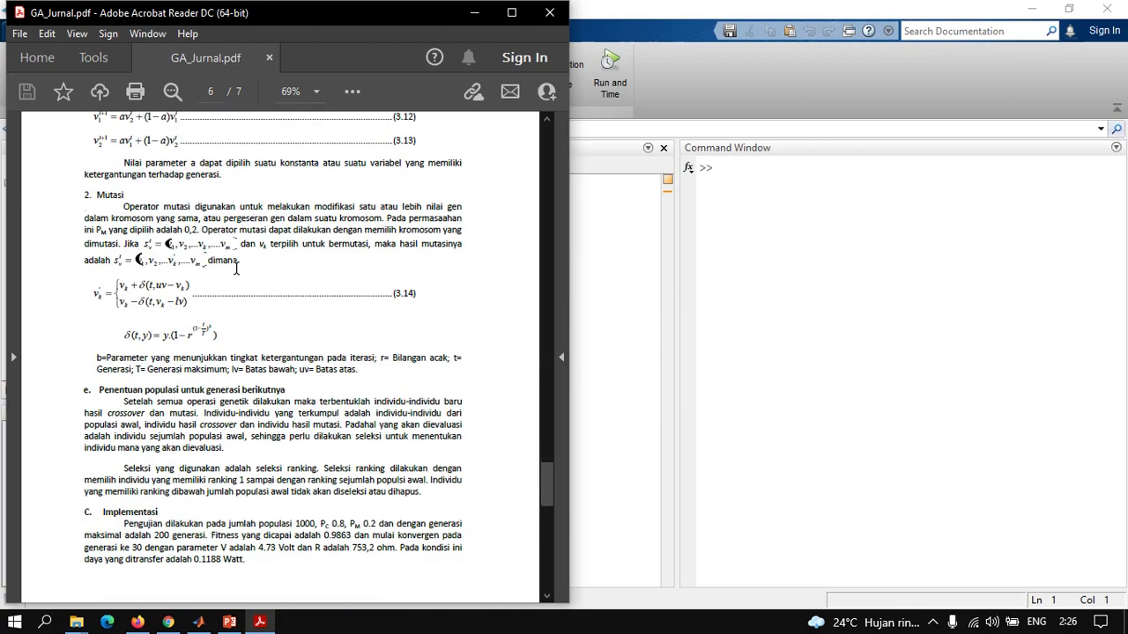
{"action": "scroll", "coordinate": [236, 268], "scroll_direction": "up", "scroll_amount": 2}
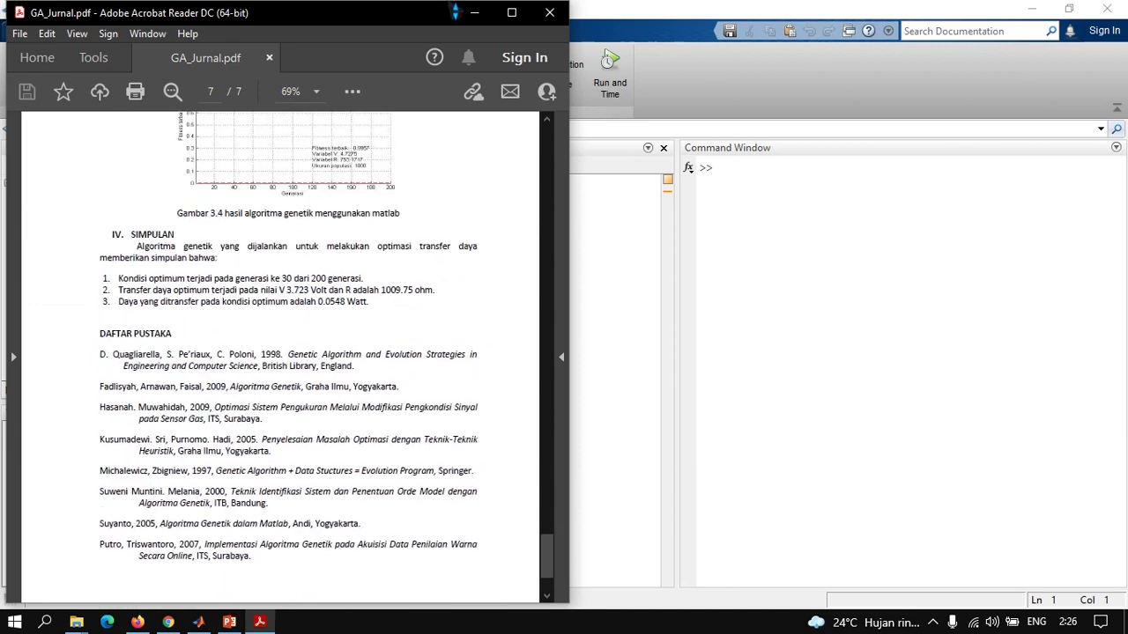
{"action": "left_click", "coordinate": [594, 9]}
{"action": "left_click", "coordinate": [326, 236]}
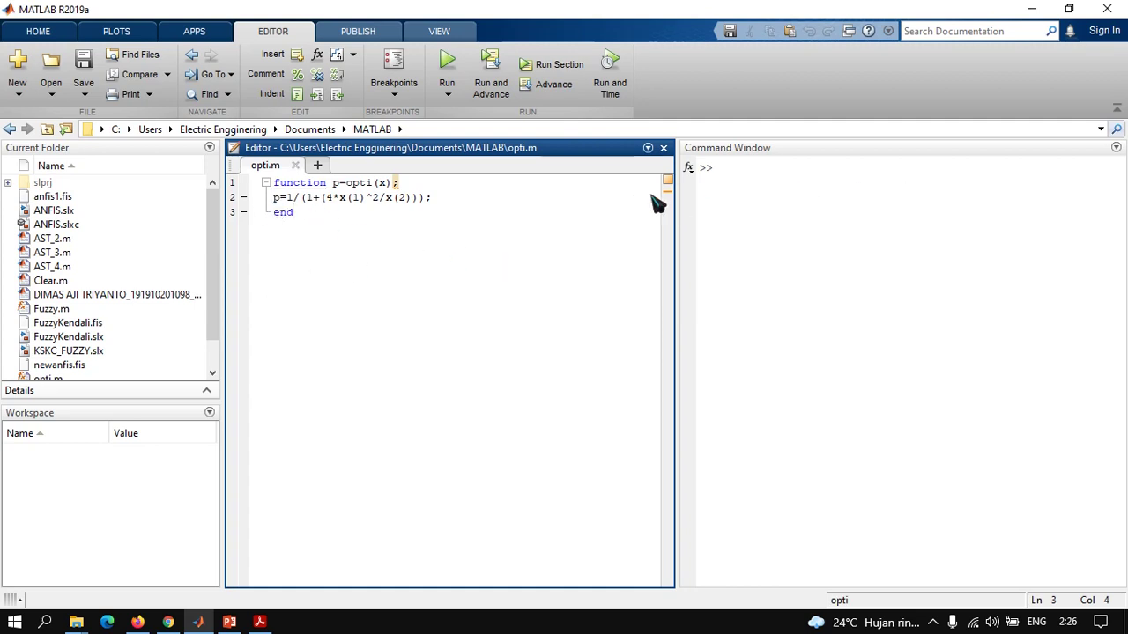
Launch the Optimization Tool from the Command Window and dismiss its removal notice
{"action": "left_click", "coordinate": [743, 178]}
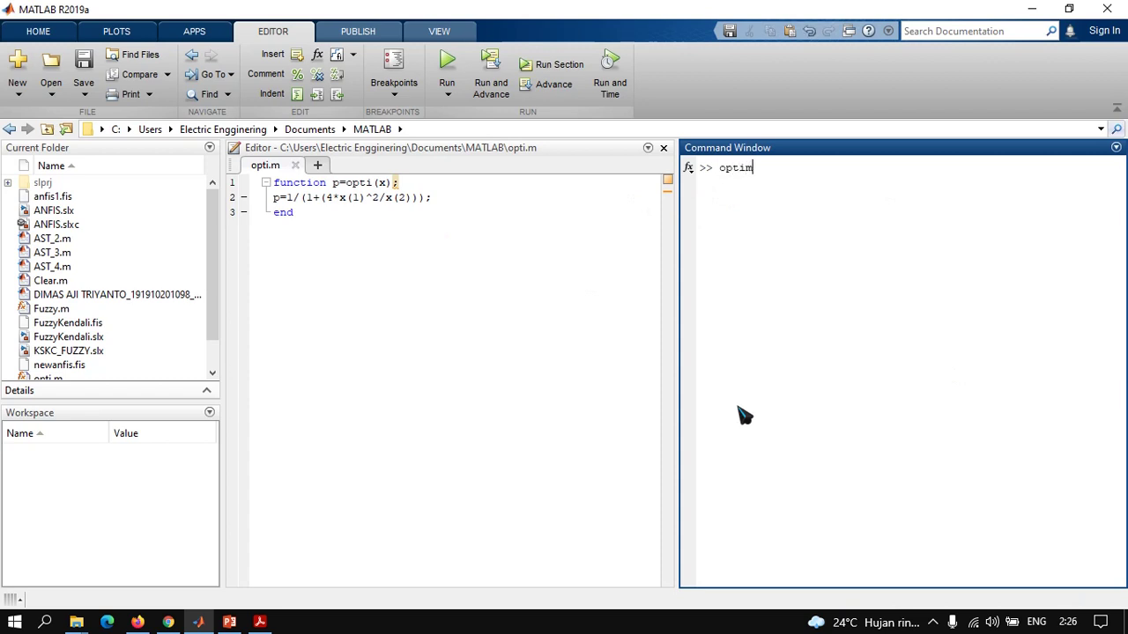
{"action": "key", "text": "Return"}
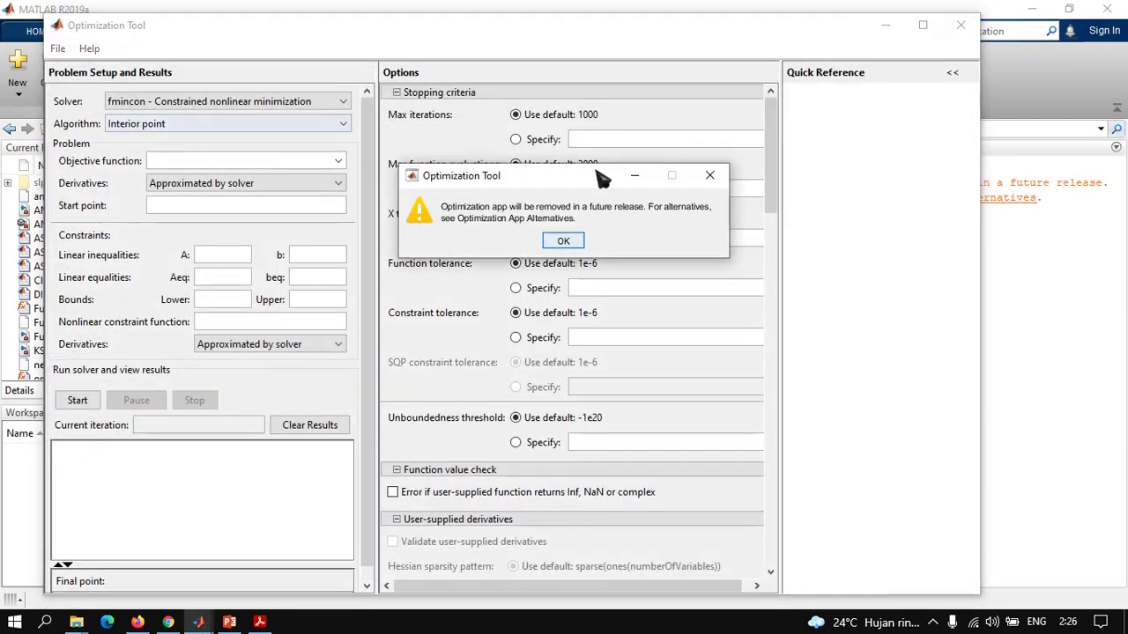
{"action": "left_click", "coordinate": [563, 242]}
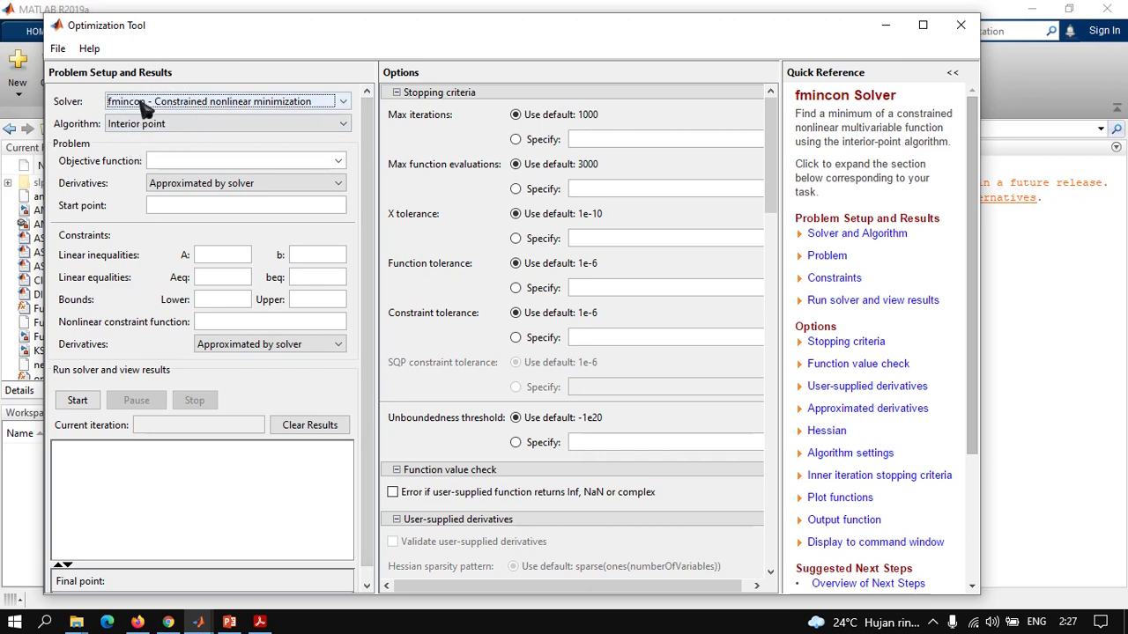
{"action": "left_click", "coordinate": [111, 104]}
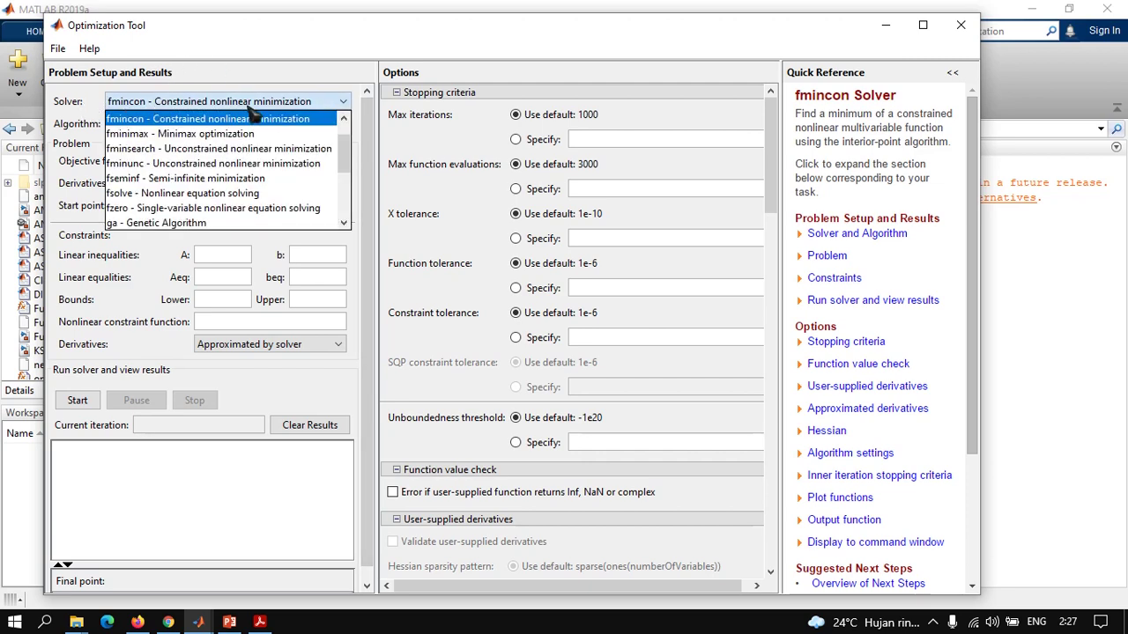
{"action": "left_click", "coordinate": [160, 224]}
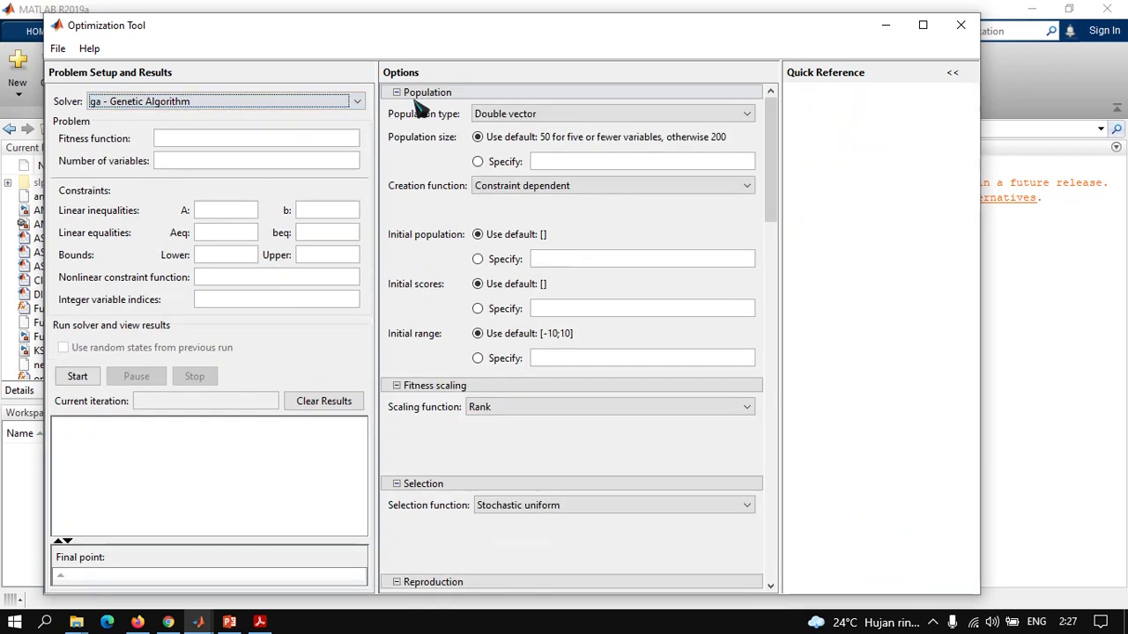
{"action": "left_click", "coordinate": [201, 141]}
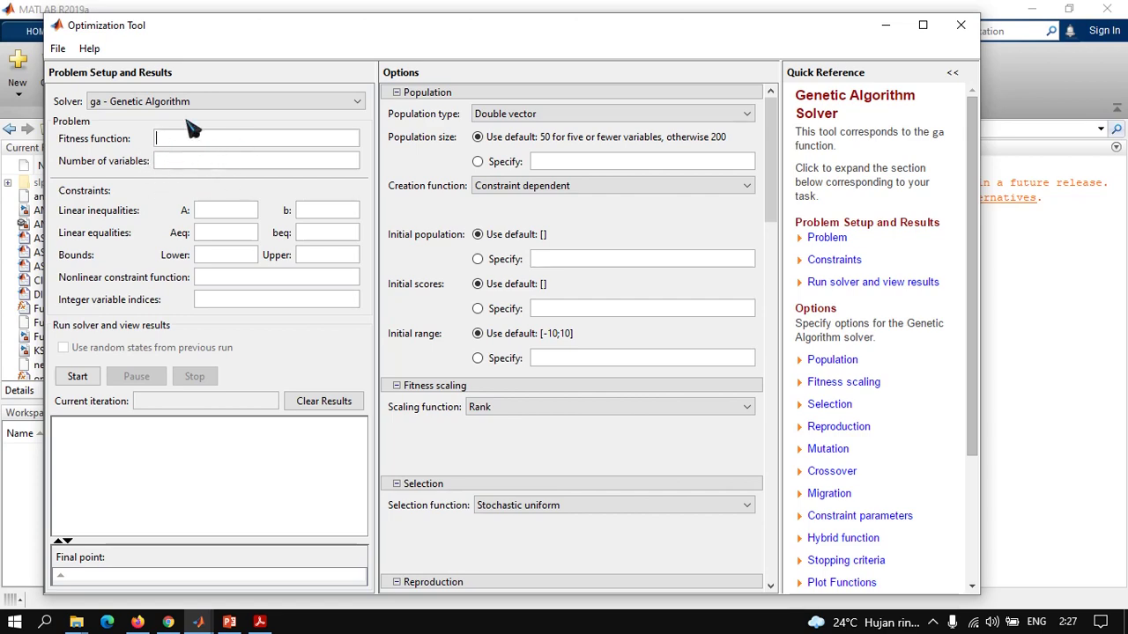
{"action": "left_click_drag", "start_coordinate": [262, 31], "coordinate": [379, 32]}
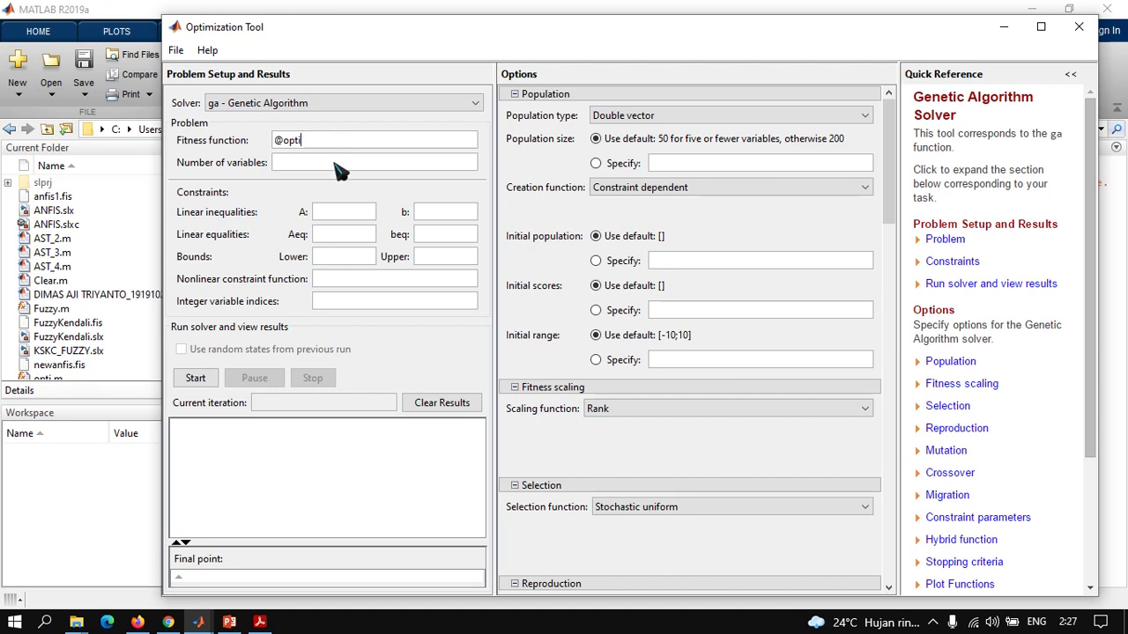
{"action": "left_click", "coordinate": [279, 164]}
{"action": "type", "text": "2"}
{"action": "left_click", "coordinate": [436, 263]}
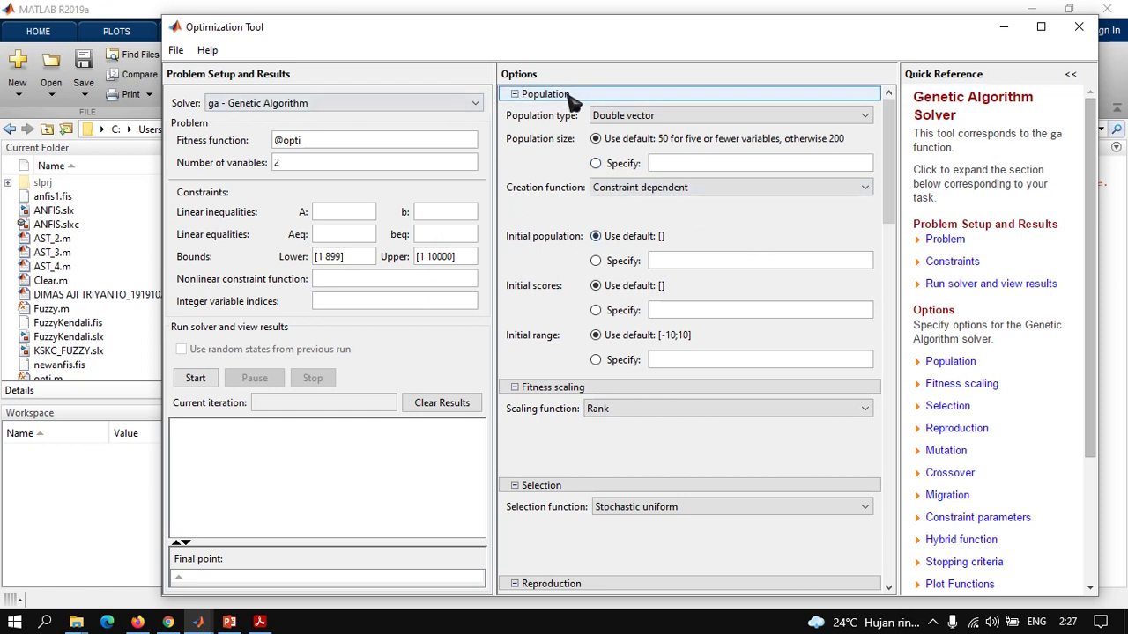
Specify a population size of 1000 and set the selection function to Roulette
{"action": "left_click", "coordinate": [596, 163]}
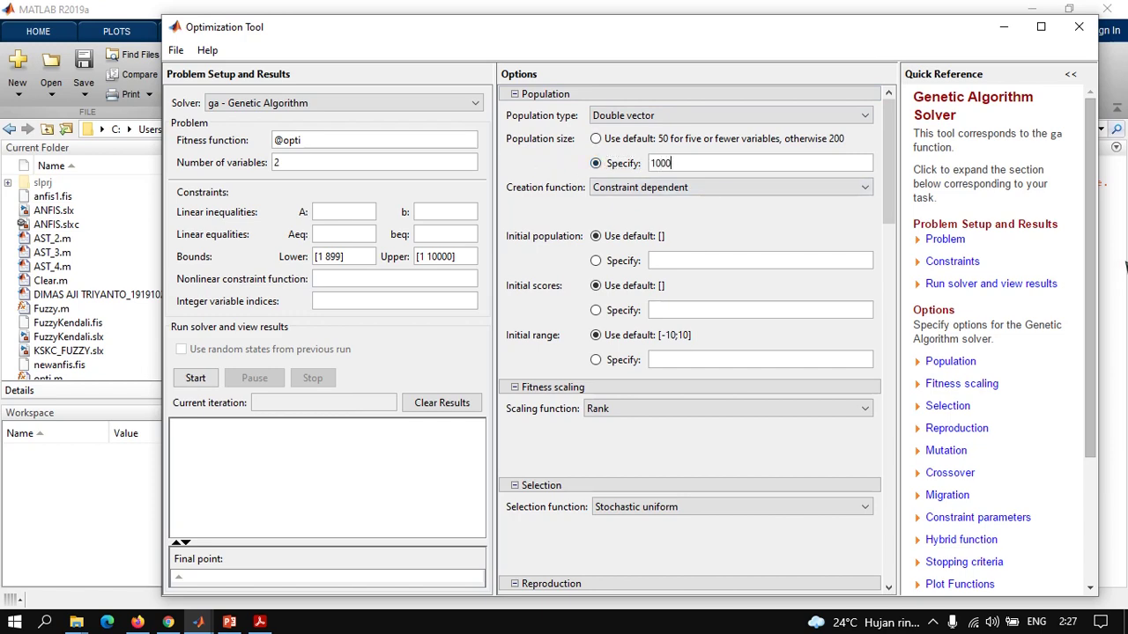
{"action": "scroll", "coordinate": [633, 375], "scroll_direction": "down", "scroll_amount": 4}
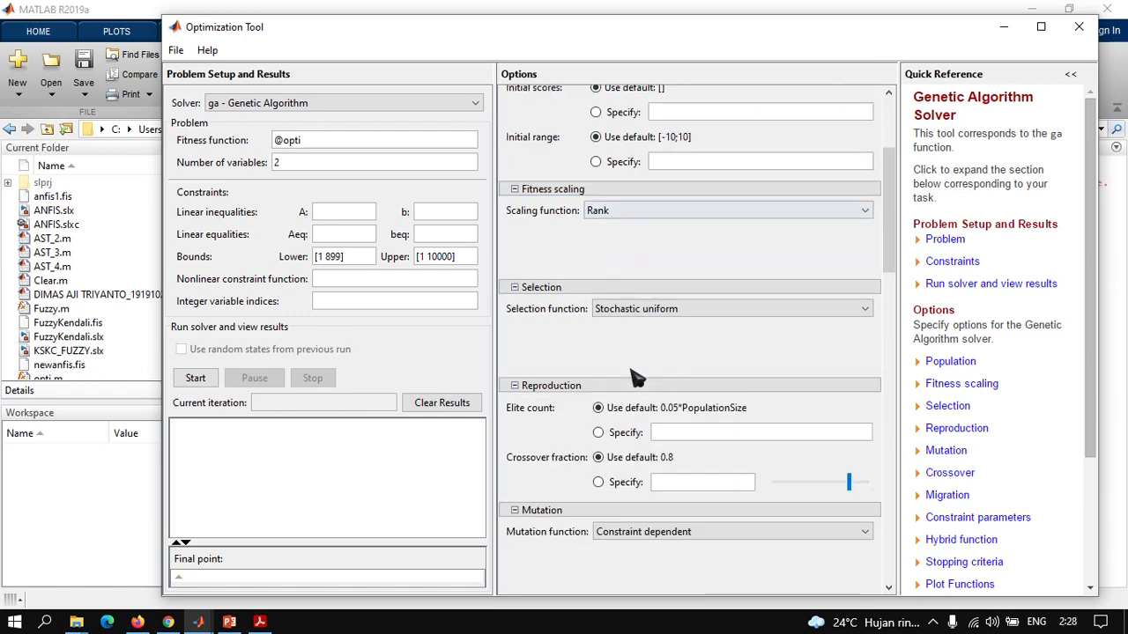
{"action": "scroll", "coordinate": [636, 377], "scroll_direction": "down", "scroll_amount": 1}
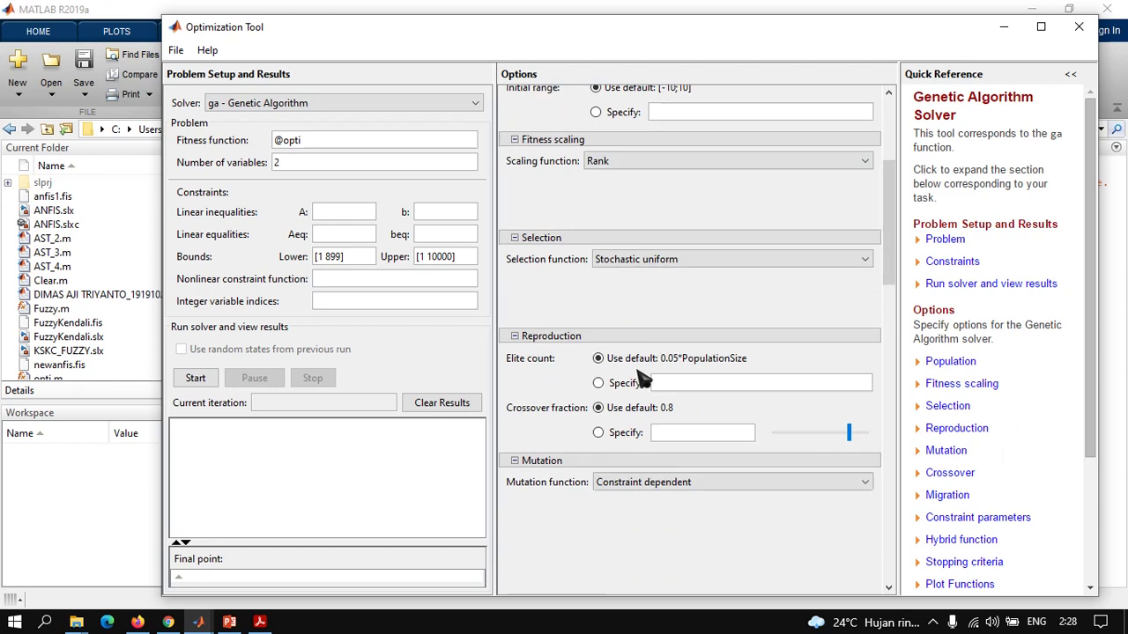
{"action": "left_click", "coordinate": [667, 260]}
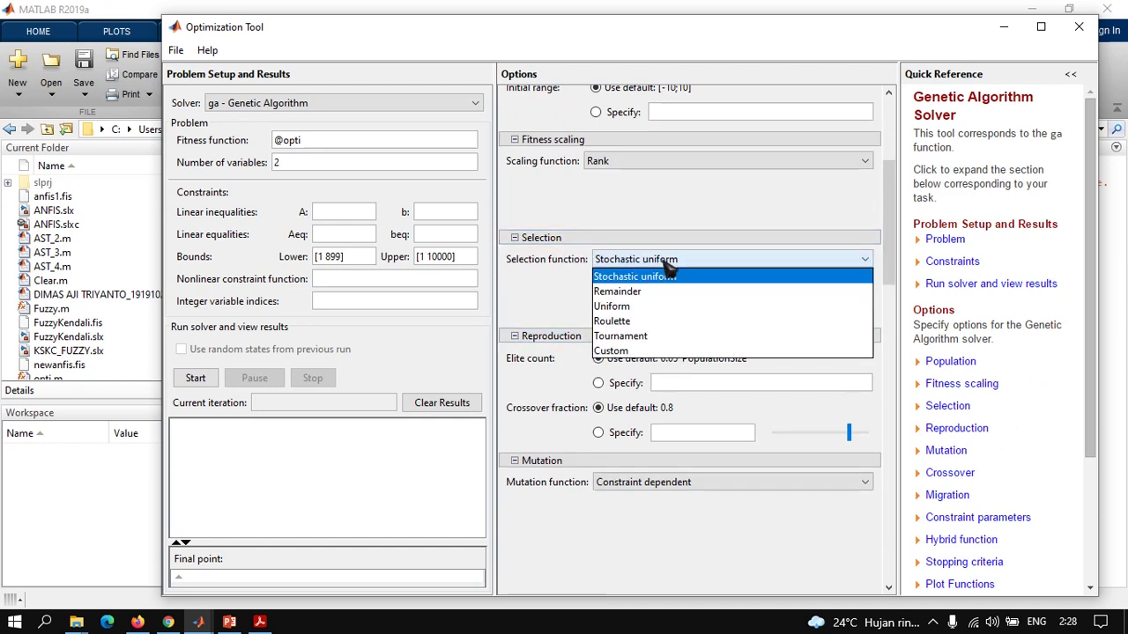
{"action": "left_click", "coordinate": [634, 322]}
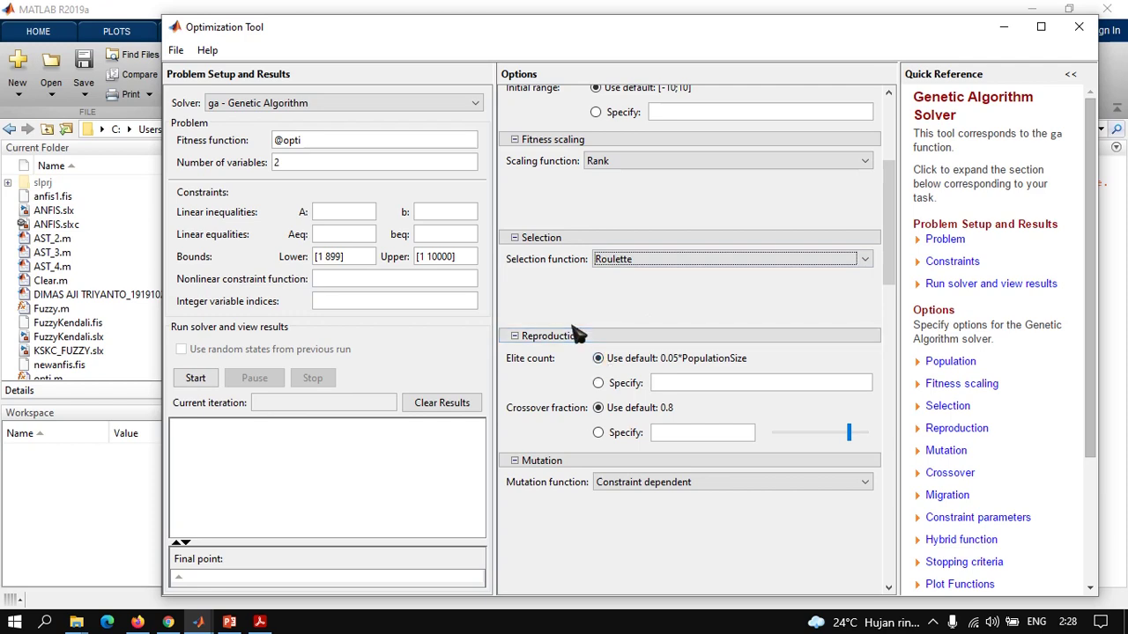
Check the parameter slide in the PowerPoint presentation and set the Generations stopping criterion to 100 in the Optimization Tool
{"action": "scroll", "coordinate": [577, 335], "scroll_direction": "down", "scroll_amount": 8}
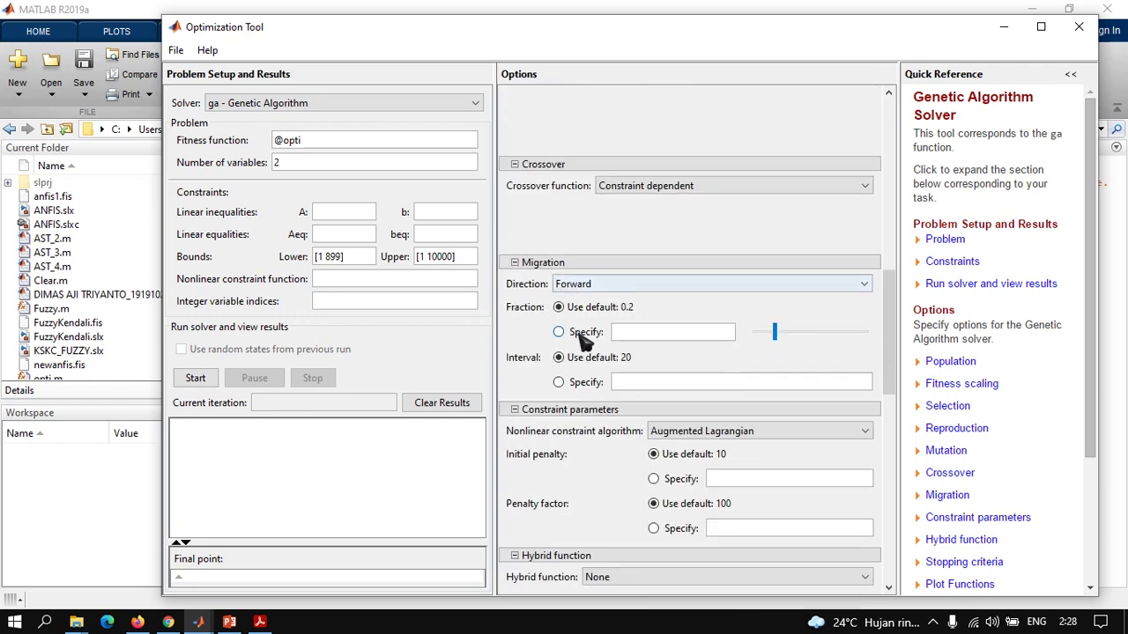
{"action": "scroll", "coordinate": [583, 342], "scroll_direction": "down", "scroll_amount": 2}
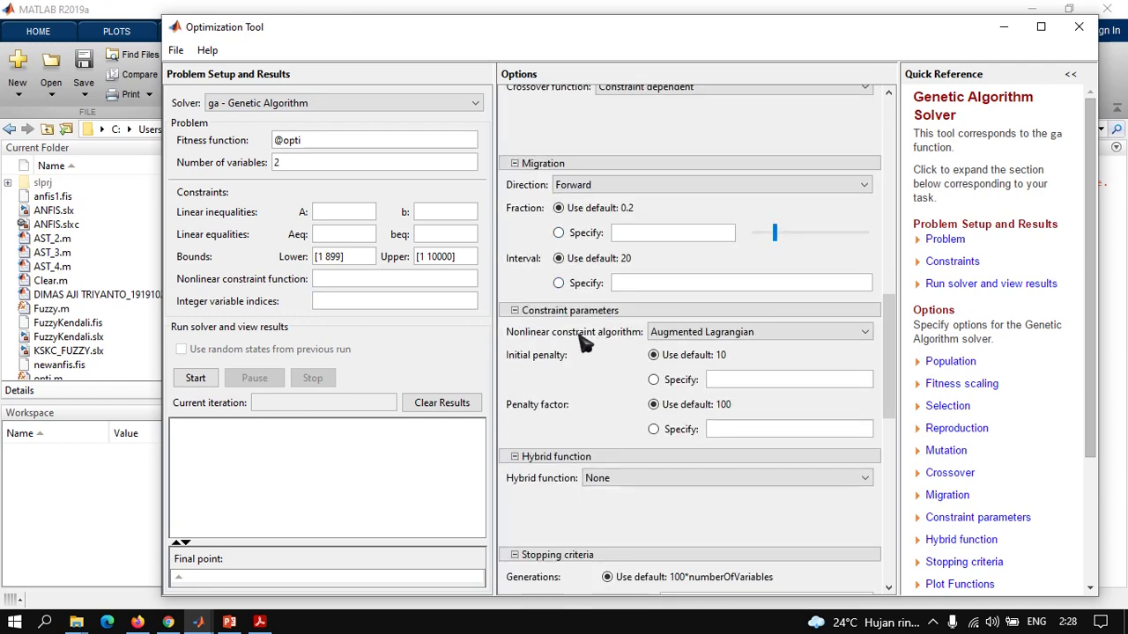
{"action": "scroll", "coordinate": [615, 333], "scroll_direction": "down", "scroll_amount": 4}
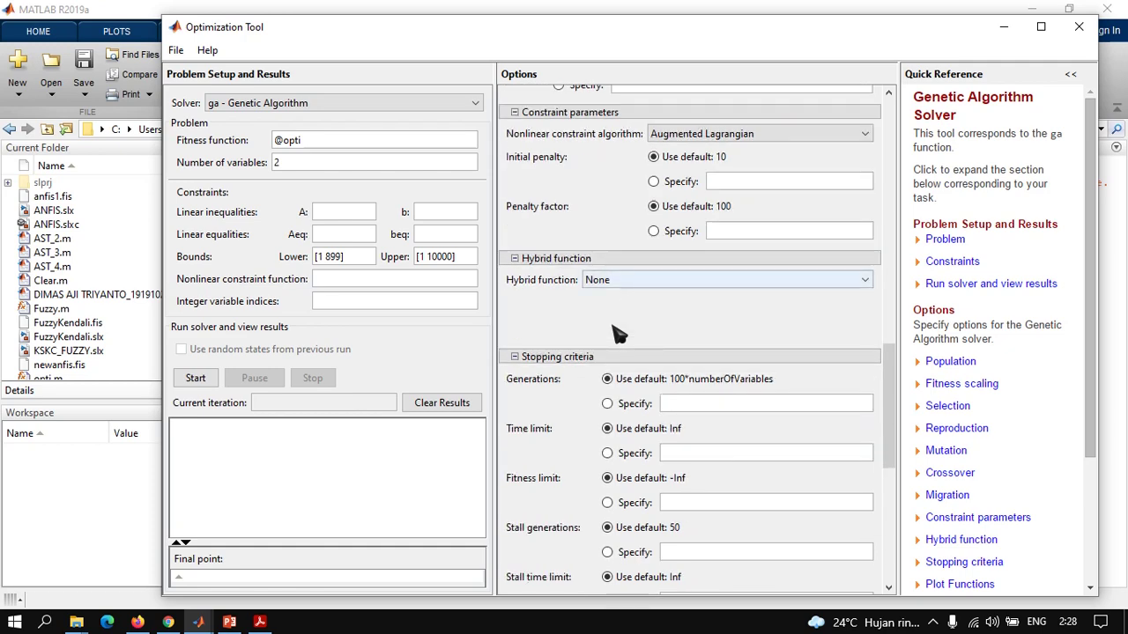
{"action": "scroll", "coordinate": [616, 333], "scroll_direction": "down", "scroll_amount": 1}
{"action": "left_click", "coordinate": [623, 356]}
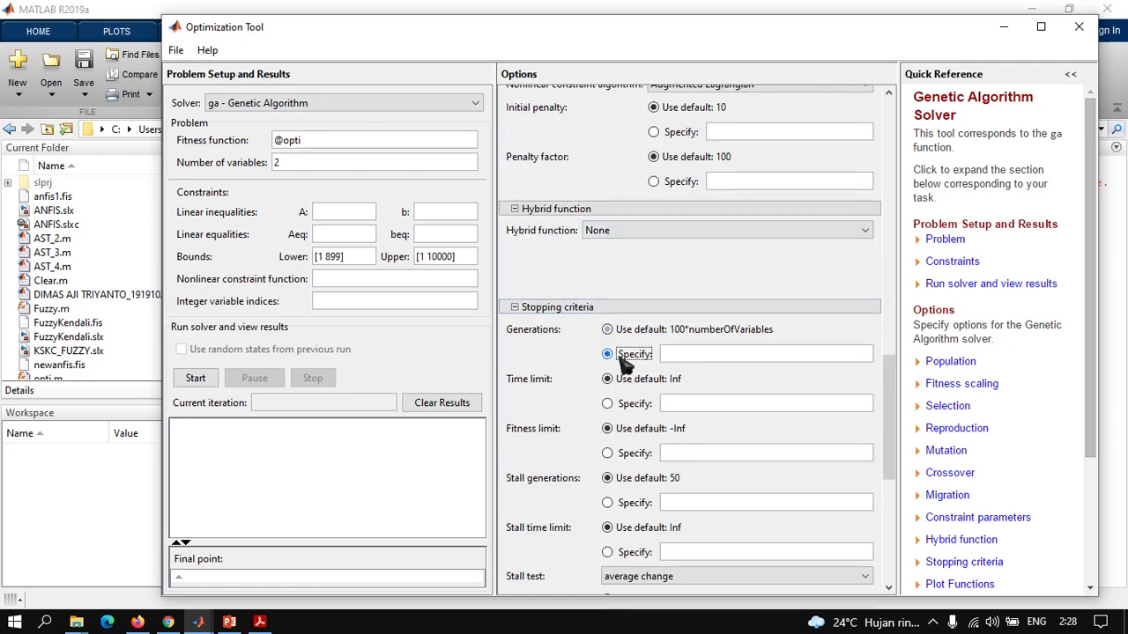
{"action": "left_click", "coordinate": [671, 356]}
{"action": "left_click", "coordinate": [229, 622]}
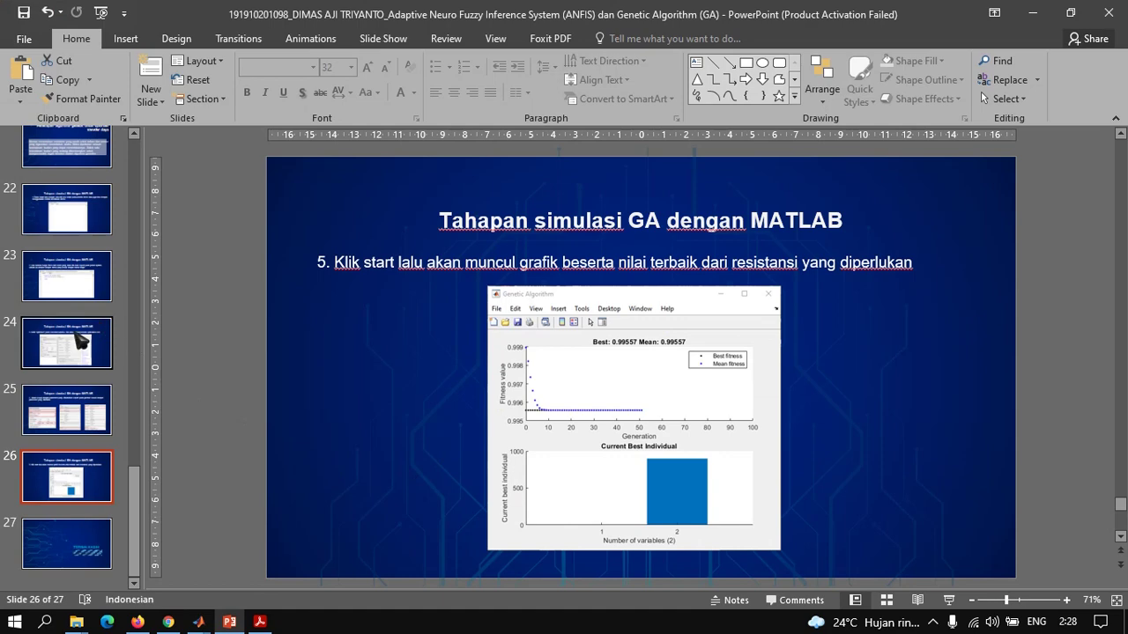
{"action": "left_click", "coordinate": [78, 407]}
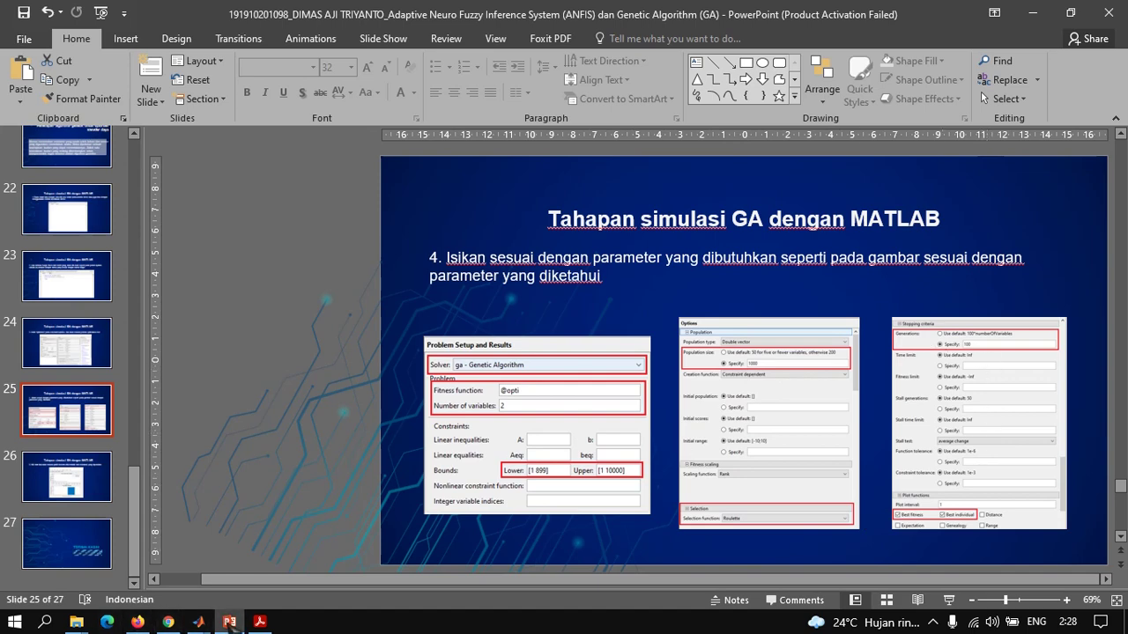
{"action": "left_click", "coordinate": [208, 624]}
{"action": "left_click", "coordinate": [287, 551]}
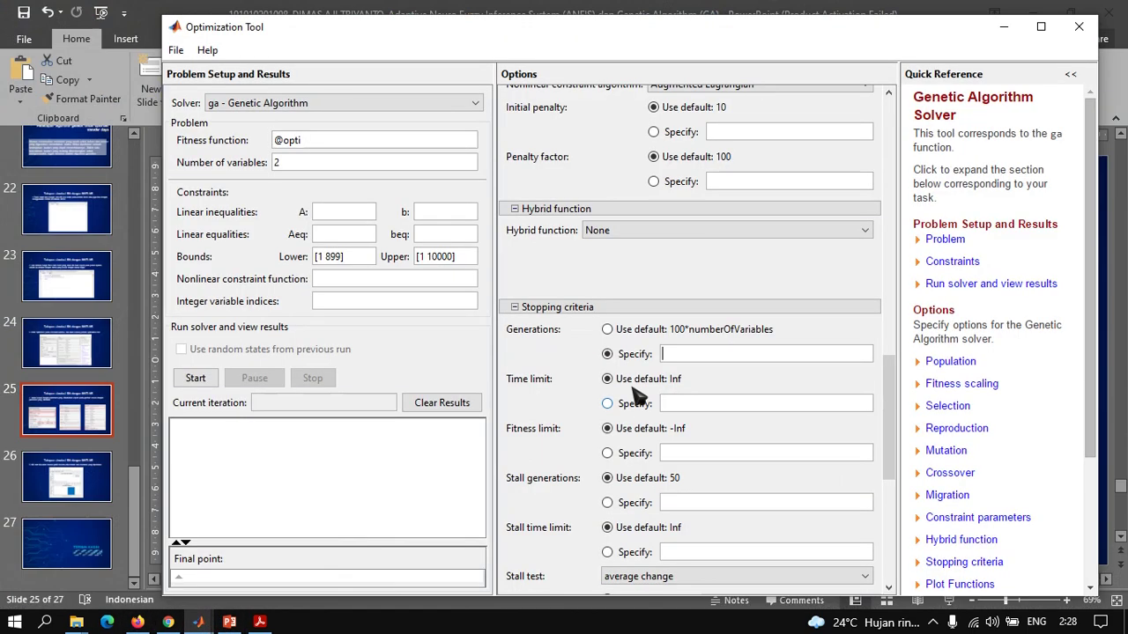
{"action": "left_click", "coordinate": [683, 361]}
{"action": "type", "text": "100"}
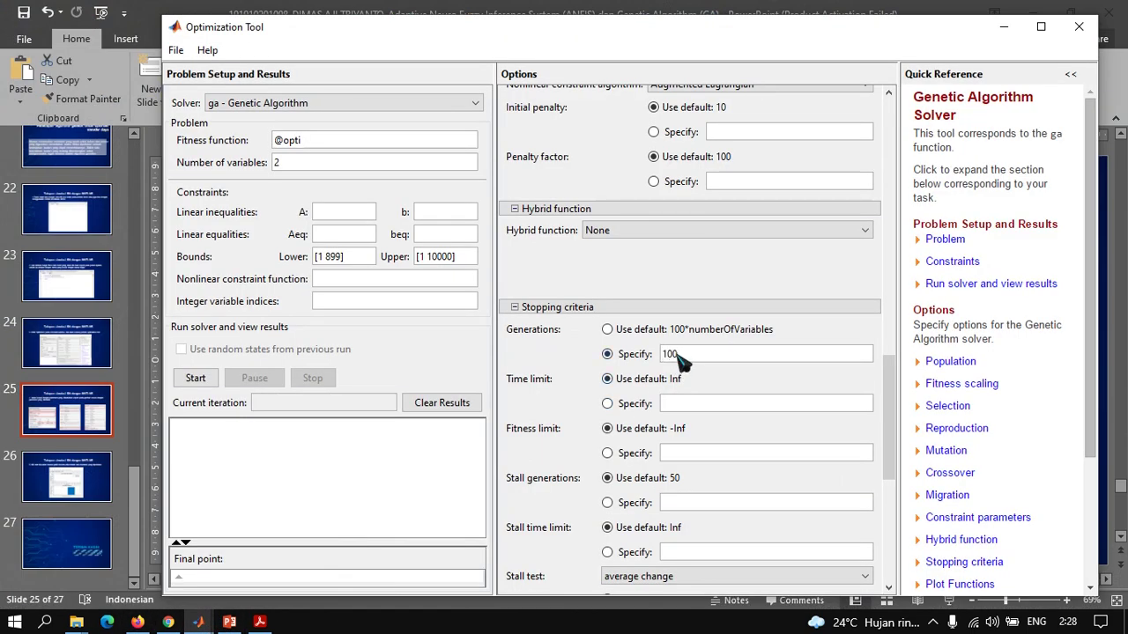
Enable the Best fitness and Best individual plot functions, and bring the MATLAB main window up behind the Optimization Tool
{"action": "scroll", "coordinate": [682, 361], "scroll_direction": "down", "scroll_amount": 5}
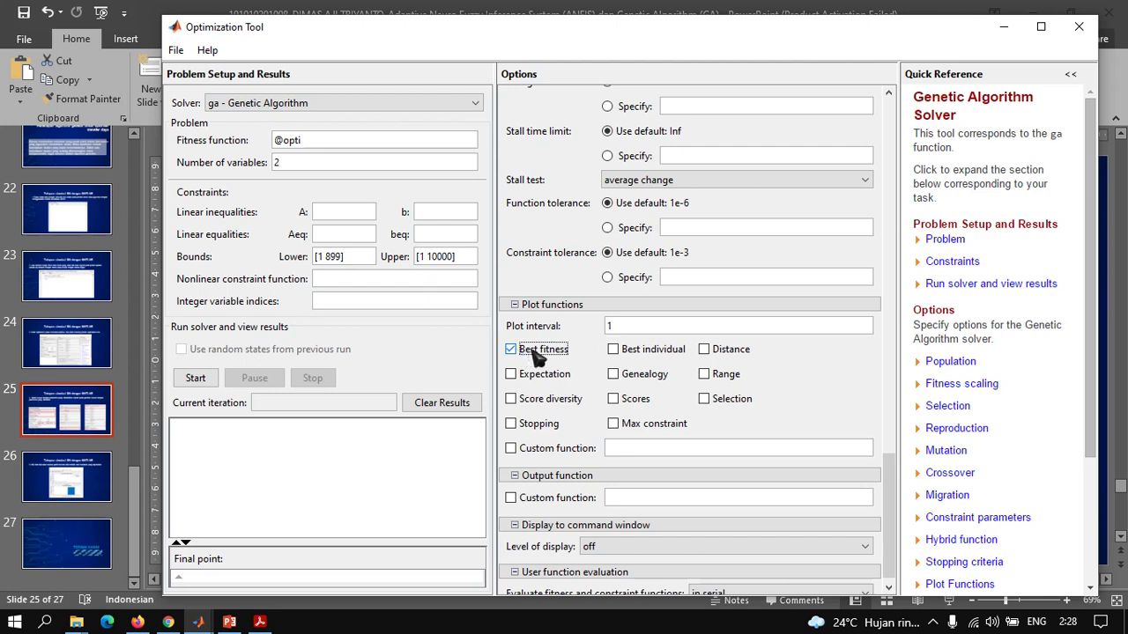
{"action": "left_click", "coordinate": [614, 349]}
{"action": "left_click", "coordinate": [199, 622]}
{"action": "left_click", "coordinate": [188, 592]}
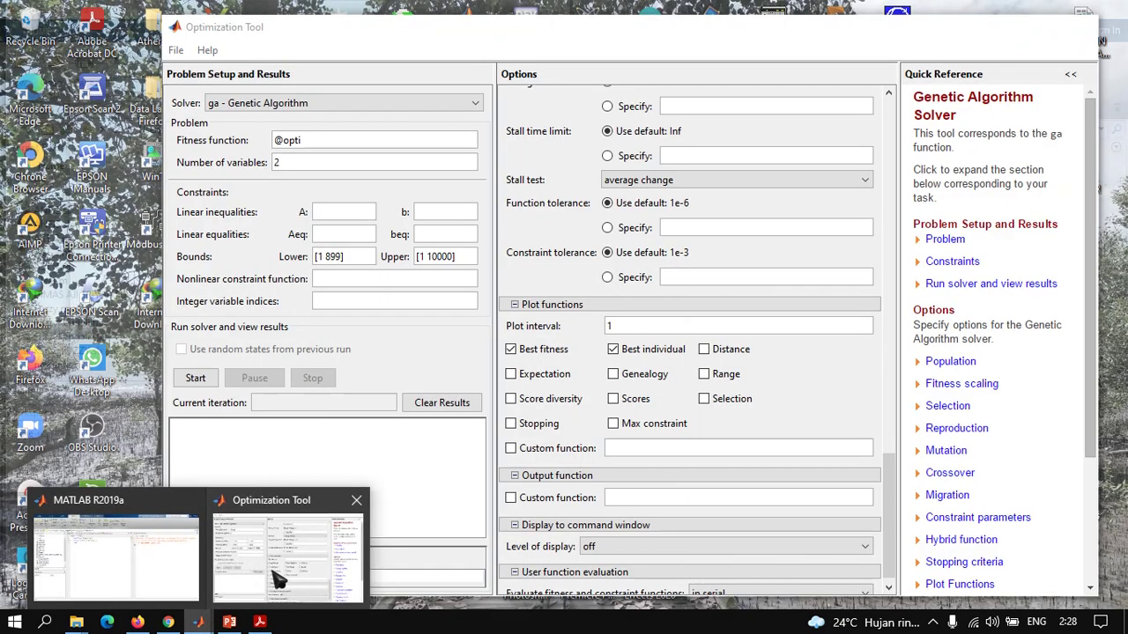
{"action": "left_click", "coordinate": [277, 577]}
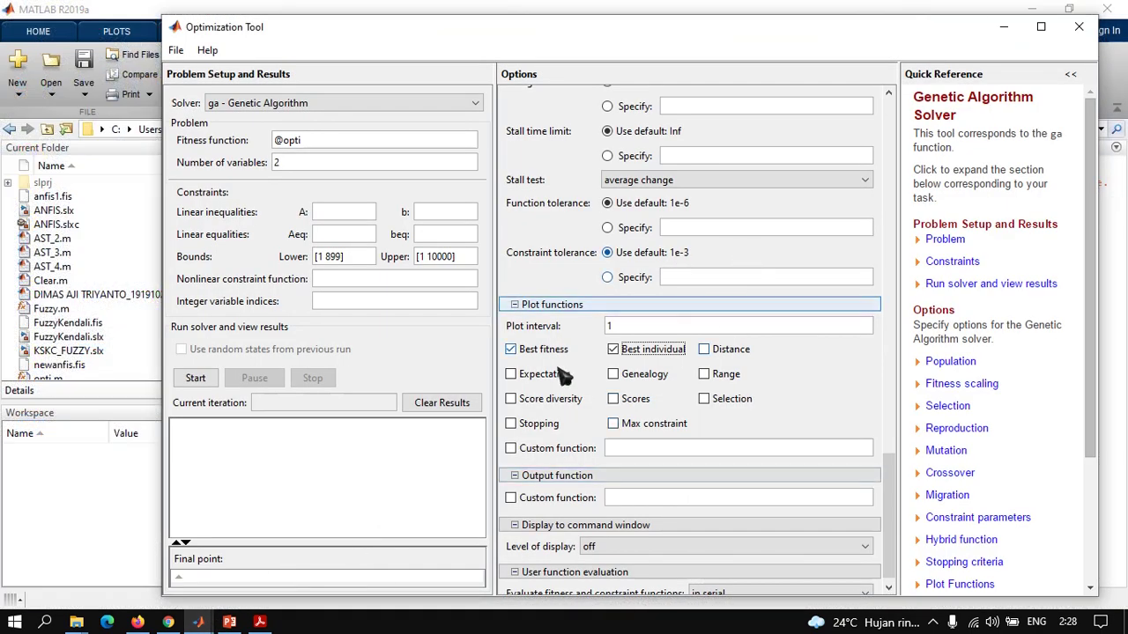
Run the genetic algorithm solver, and activate Zoom Out for the fitness plot in the repositioned figure window
{"action": "scroll", "coordinate": [680, 381], "scroll_direction": "up", "scroll_amount": 15}
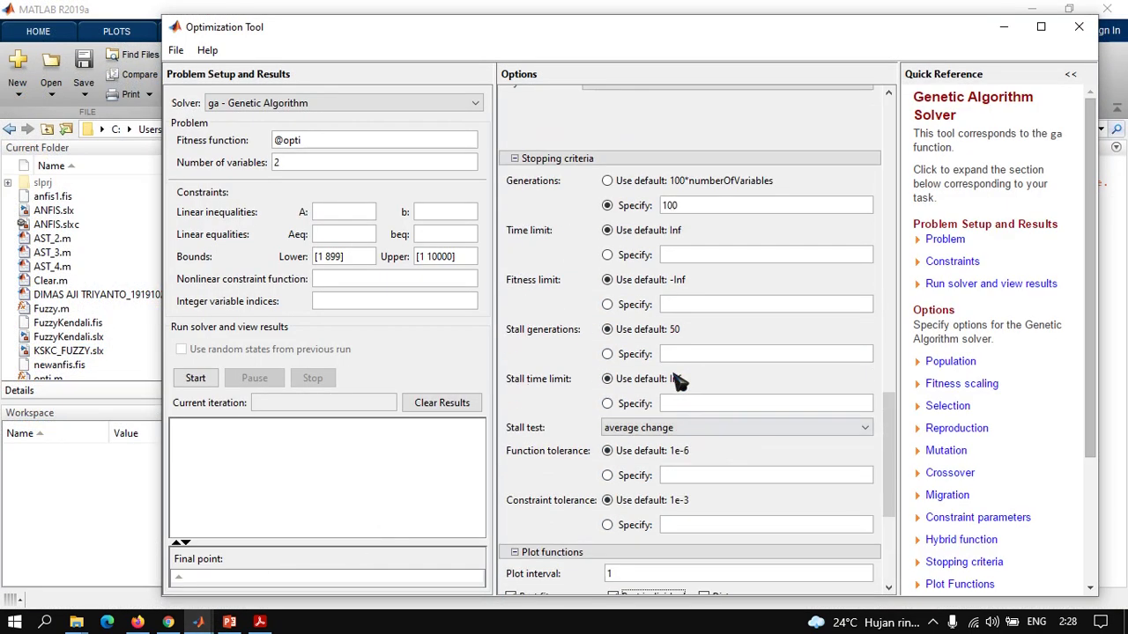
{"action": "scroll", "coordinate": [680, 381], "scroll_direction": "up", "scroll_amount": 10}
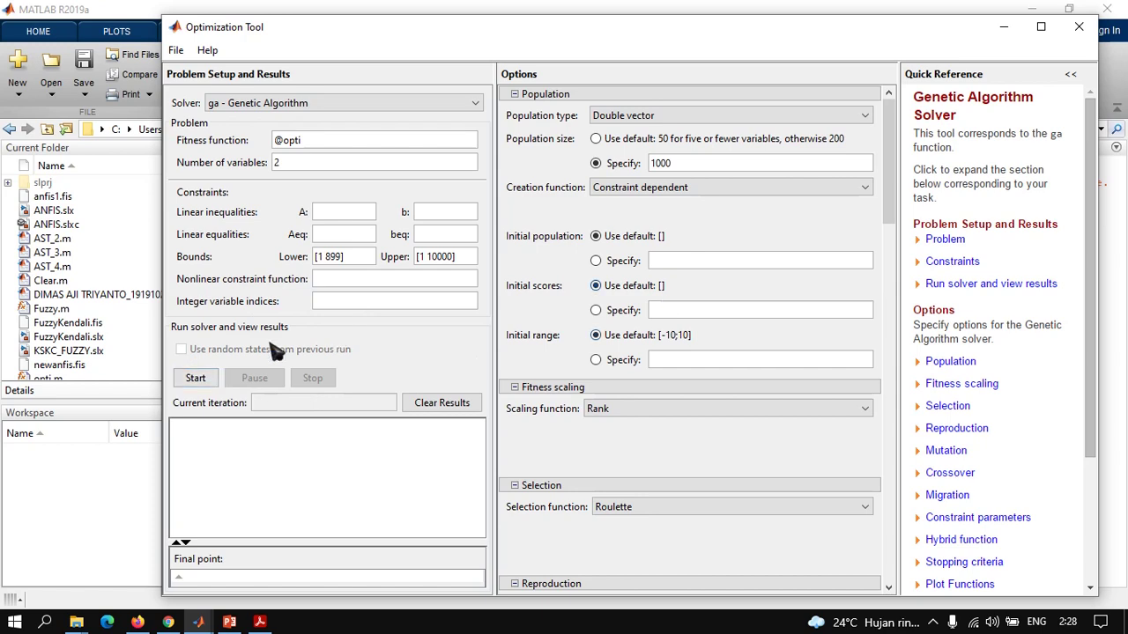
{"action": "left_click", "coordinate": [204, 376]}
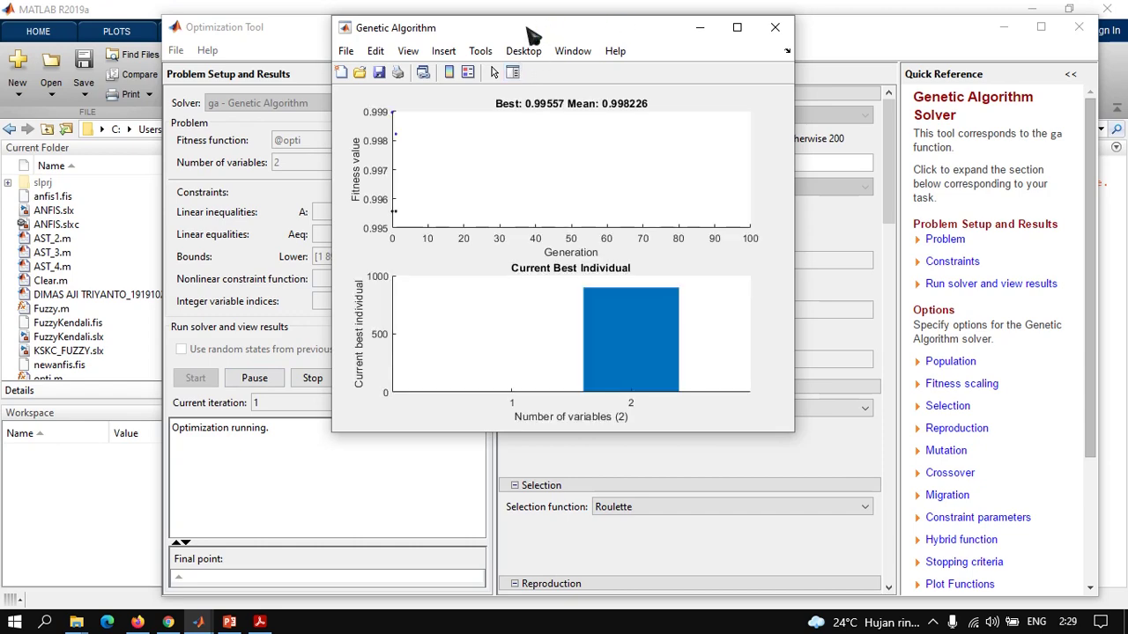
{"action": "left_click_drag", "start_coordinate": [533, 35], "coordinate": [573, 62]}
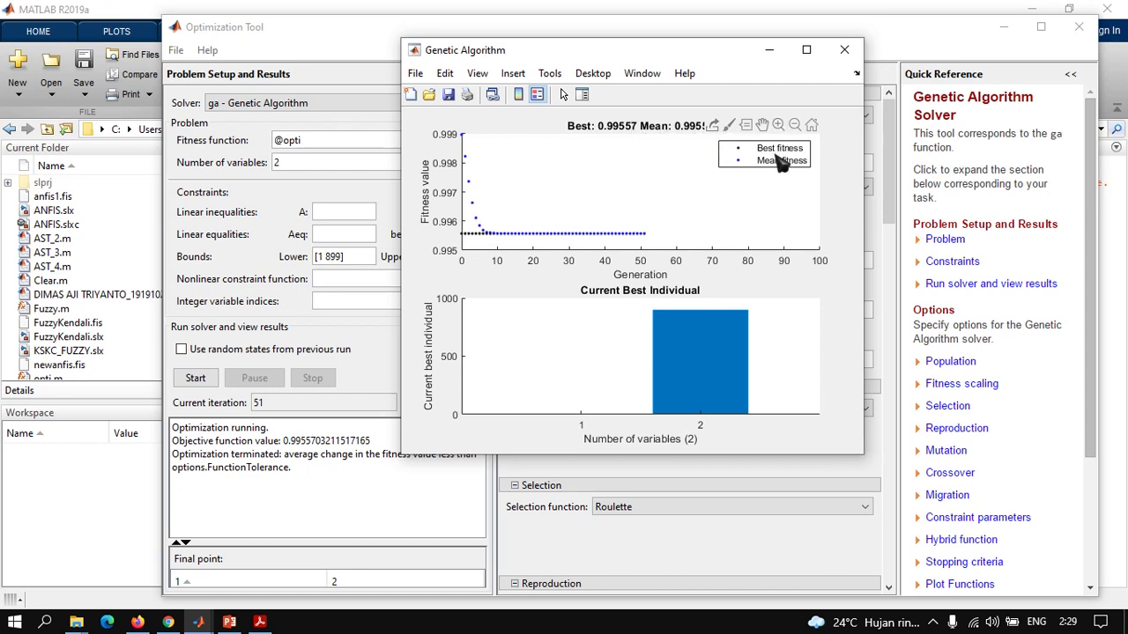
{"action": "left_click", "coordinate": [794, 125]}
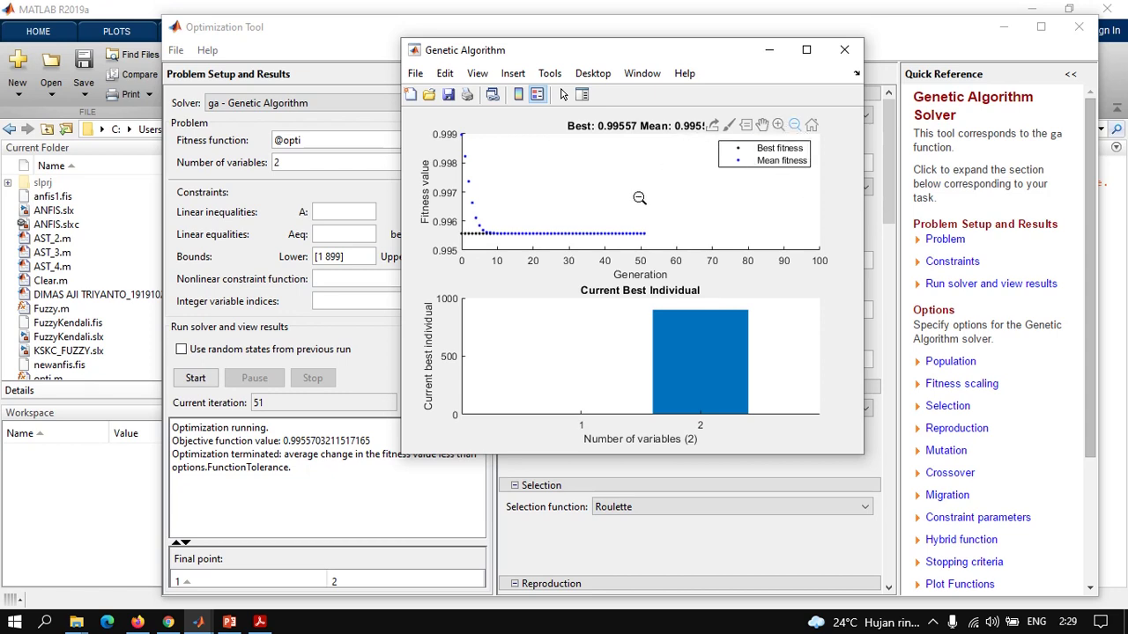